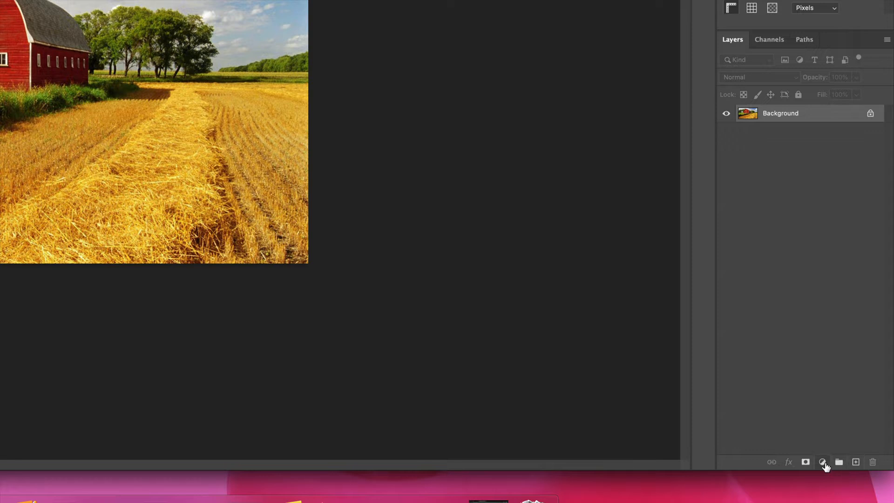
Add a Black & White adjustment layer above the Background layer and target its adjustment rather than its mask.
left_click(822, 462)
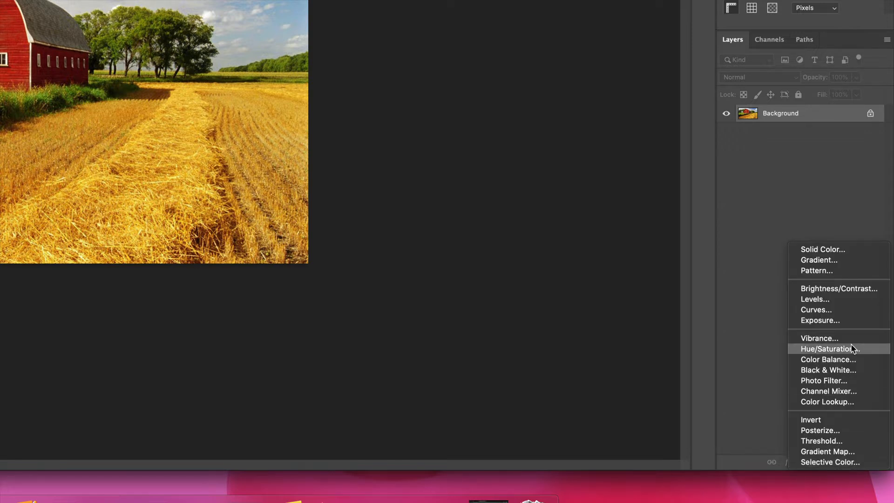
left_click(849, 372)
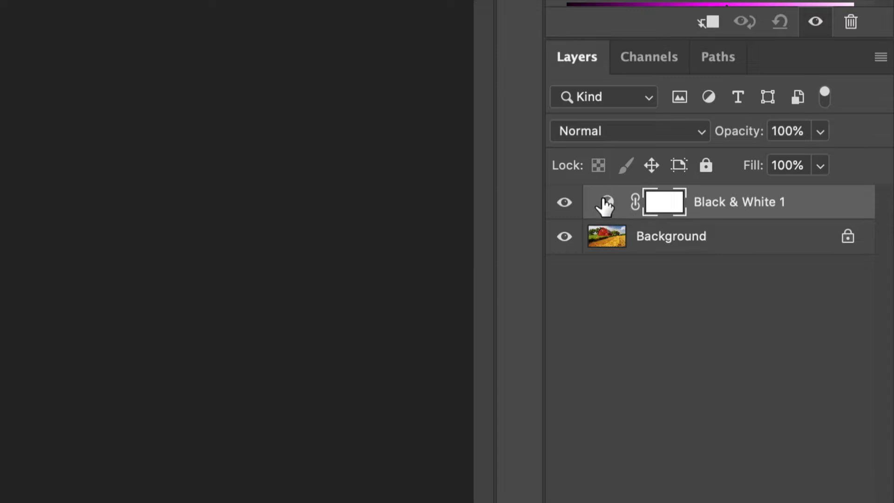
left_click(608, 208)
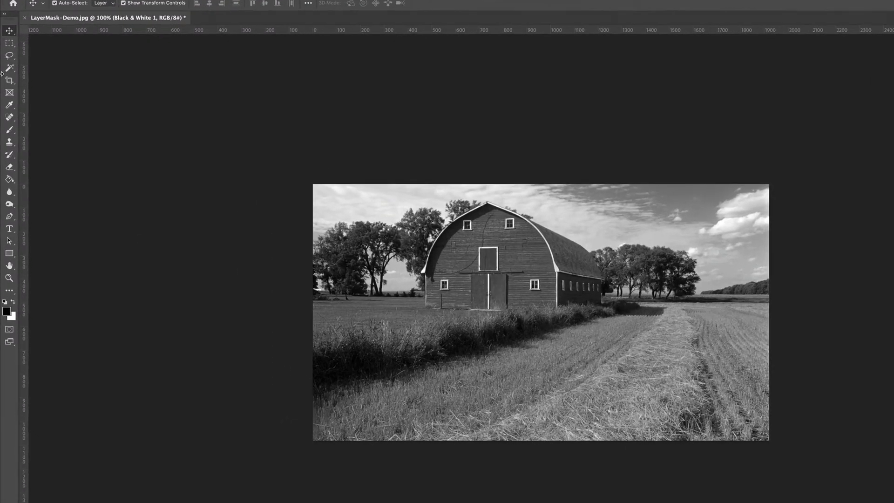
Activate the Brush tool with the default black foreground and white background, and try to paint on the barn.
left_click(10, 134)
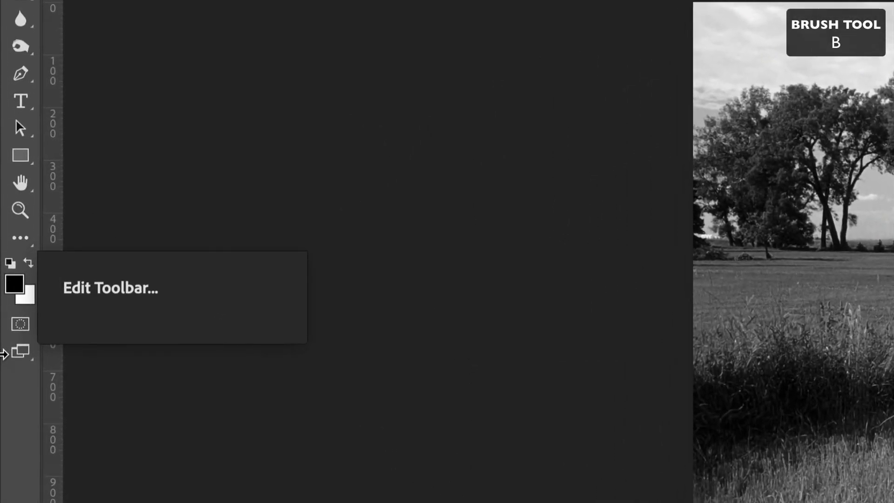
left_click(10, 262)
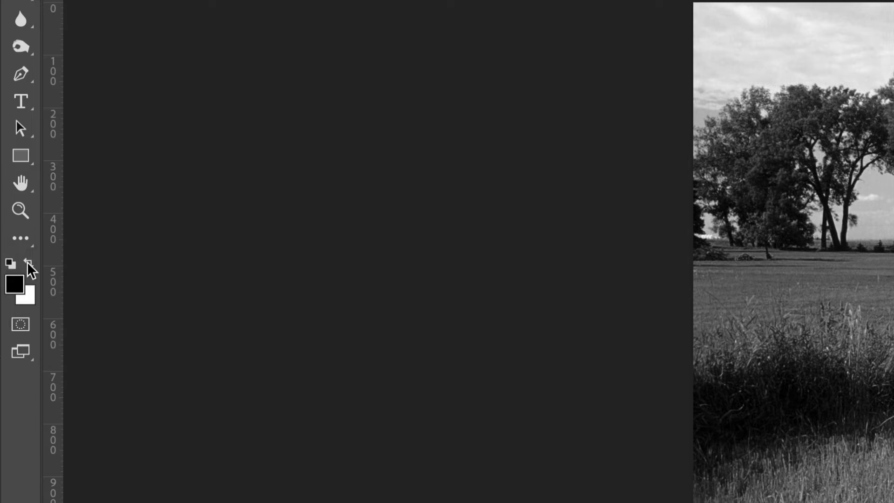
left_click(28, 263)
left_click(28, 263)
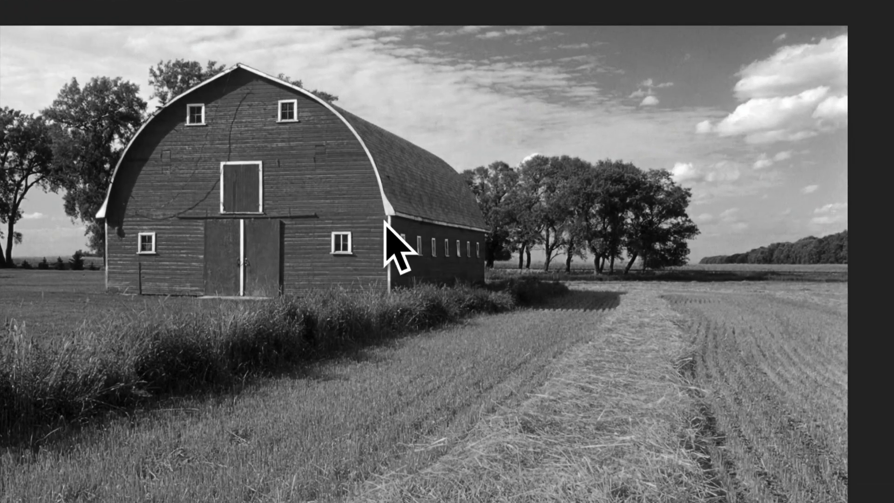
left_click(338, 194)
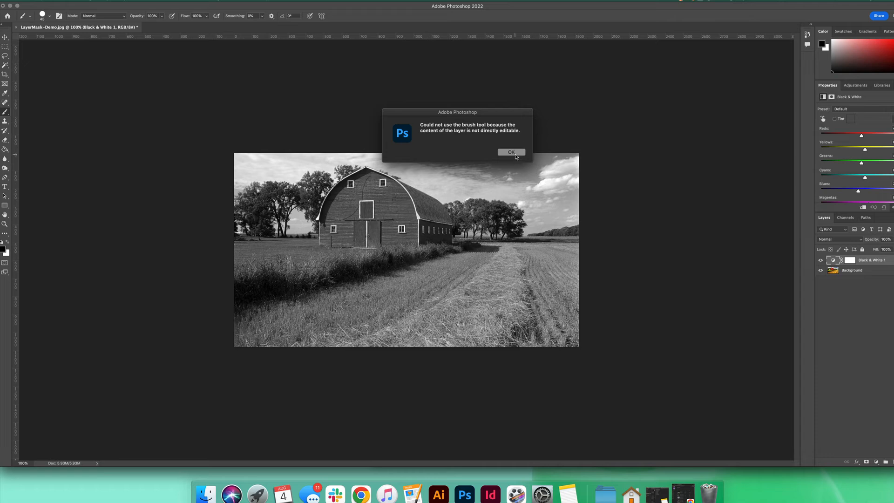
left_click(515, 156)
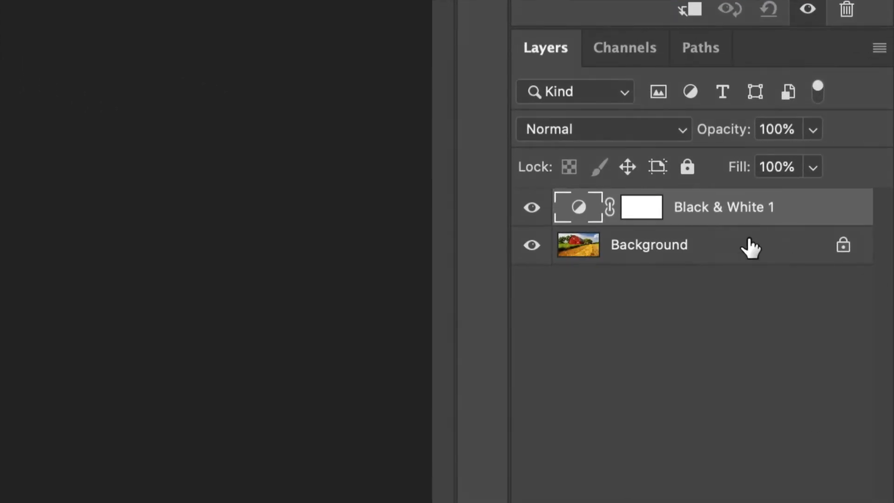
Target the layer mask of the Black & White adjustment layer and soften the round brush by greatly lowering its hardness, with a size of 44 px.
left_click(645, 207)
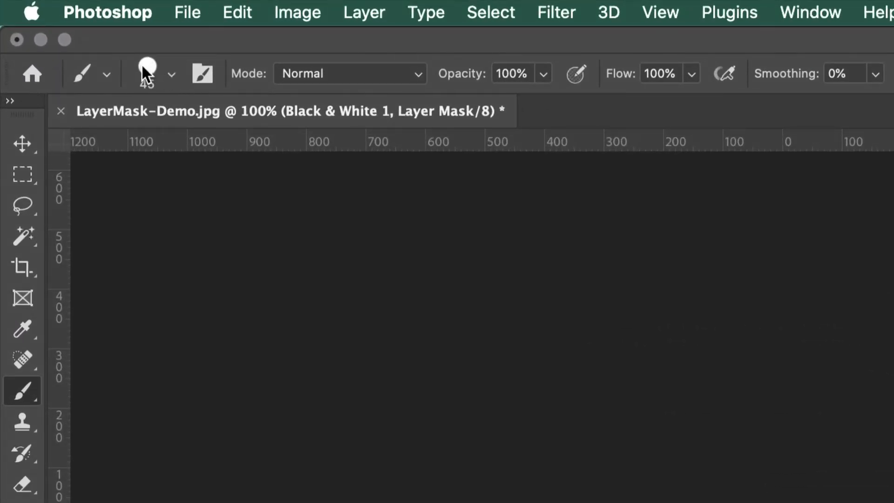
left_click(172, 75)
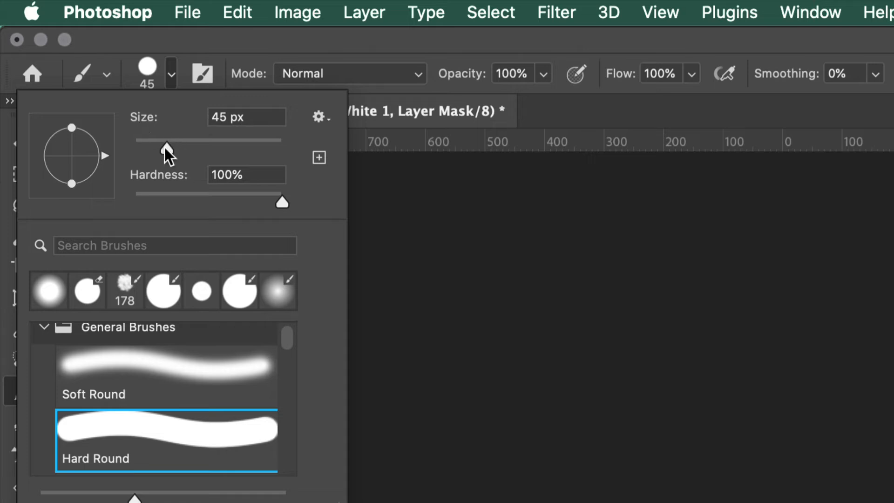
mouse_move(166, 150)
left_mouse_down()
mouse_move(190, 150)
mouse_move(168, 152)
left_mouse_up()
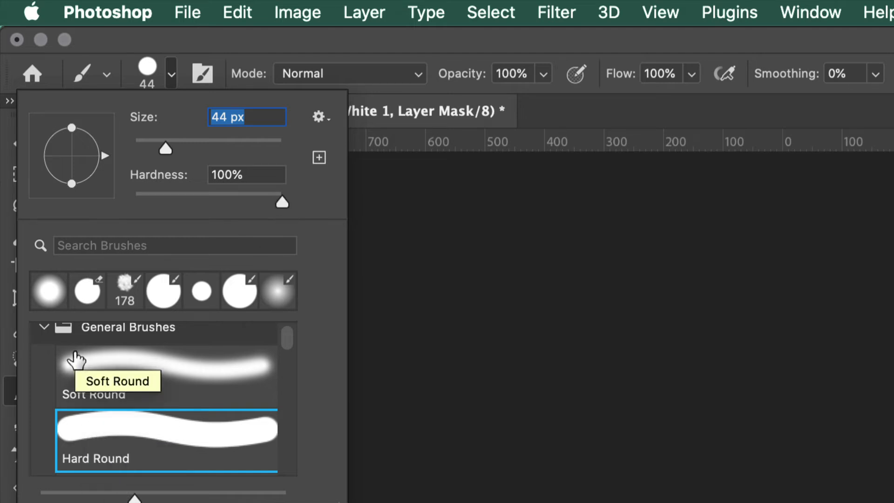
key("Return")
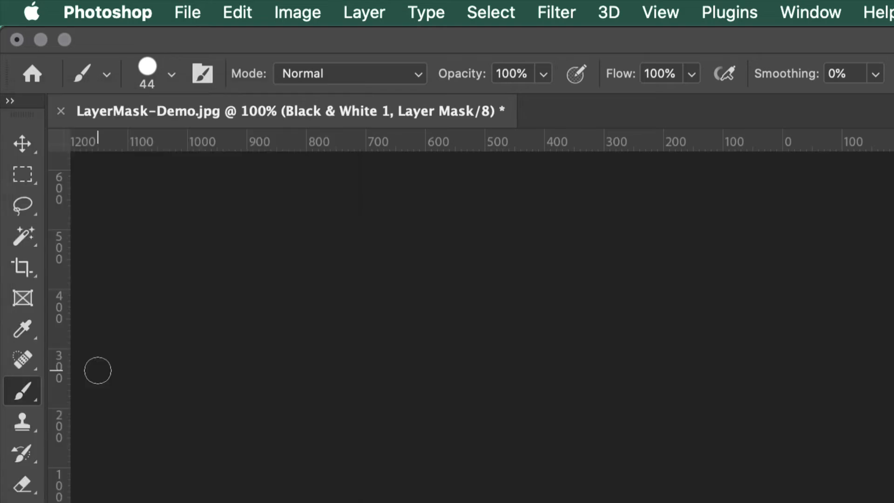
left_click(171, 74)
left_click_drag(280, 203, 149, 205)
key("Return")
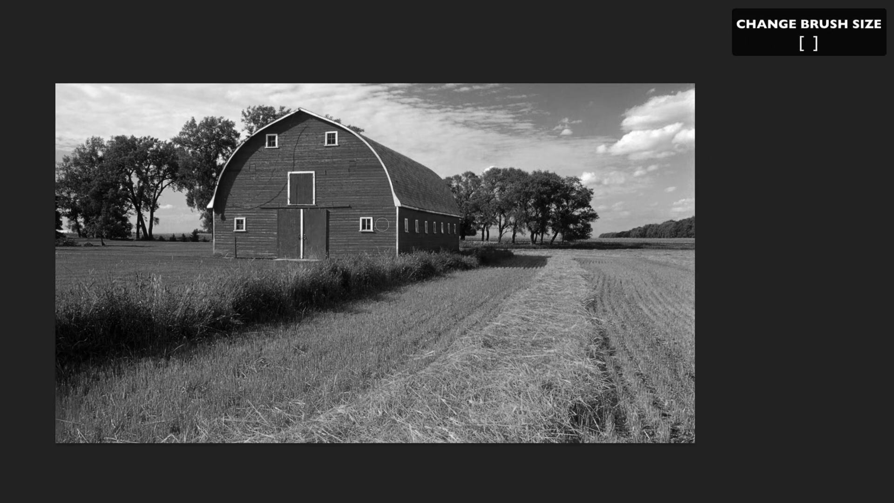
Try larger and smaller brush sizes over the barn and settle on a 100 px brush.
key("bracketright")
key("bracketright")
key("bracketright")
key("bracketright")
key("bracketright")
key("bracketright")
key("bracketright")
key("bracketright")
key("bracketright")
key("bracketright")
key("bracketleft")
key("bracketleft")
key("bracketleft")
key("bracketleft")
key("bracketleft")
key("bracketleft")
key("bracketleft")
key("bracketleft")
key("bracketleft")
key("bracketleft")
key("bracketright")
key("bracketright")
key("bracketright")
key("bracketright")
key("bracketright")
key("bracketright")
key("bracketleft")
key("bracketleft")
key("bracketleft")
key("bracketleft")
key("bracketleft")
key("bracketleft")
key("bracketleft")
key("bracketright")
key("bracketright")
key("bracketright")
key("bracketright")
key("bracketleft")
key("bracketleft")
key("bracketleft")
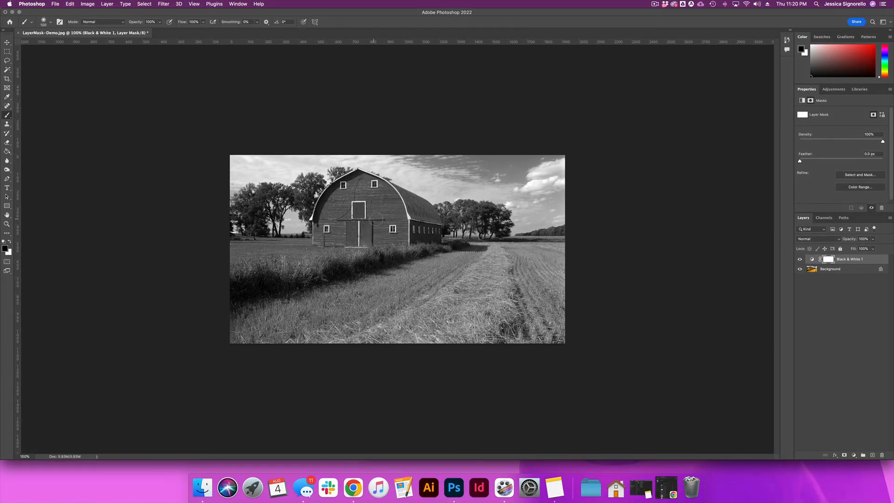
Paint black on the layer mask over the barn's front, side wall and roof to bring back its original colour.
mouse_move(375, 225)
left_mouse_down()
mouse_move(358, 210)
mouse_move(342, 215)
mouse_move(340, 202)
mouse_move(377, 201)
left_mouse_up()
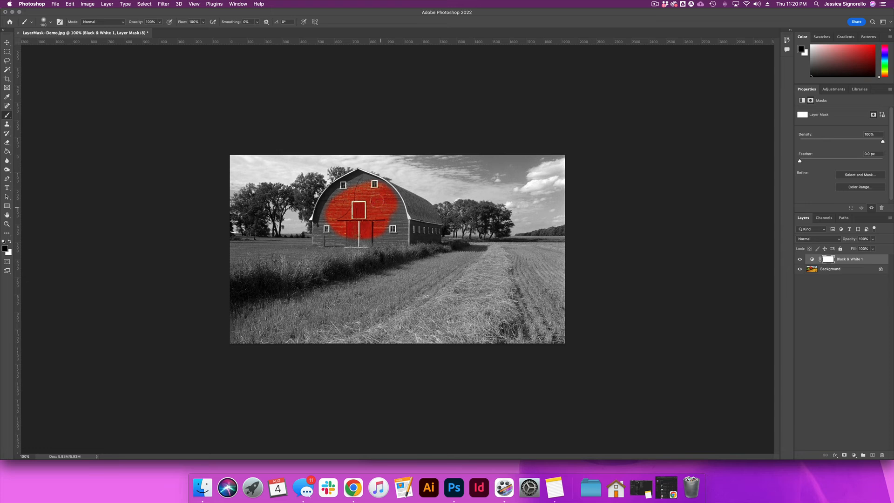
mouse_move(358, 187)
left_mouse_down()
mouse_move(324, 197)
mouse_move(322, 217)
mouse_move(343, 233)
mouse_move(374, 235)
mouse_move(391, 210)
left_mouse_up()
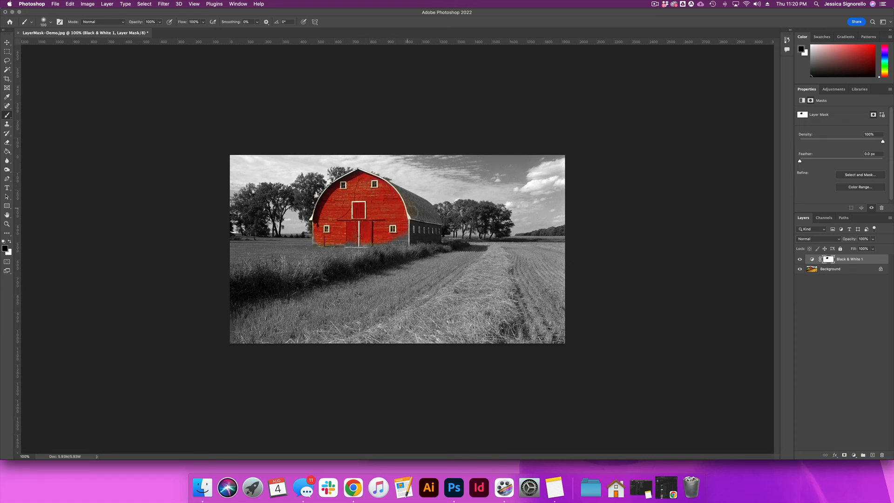
left_click_drag(415, 229, 391, 236)
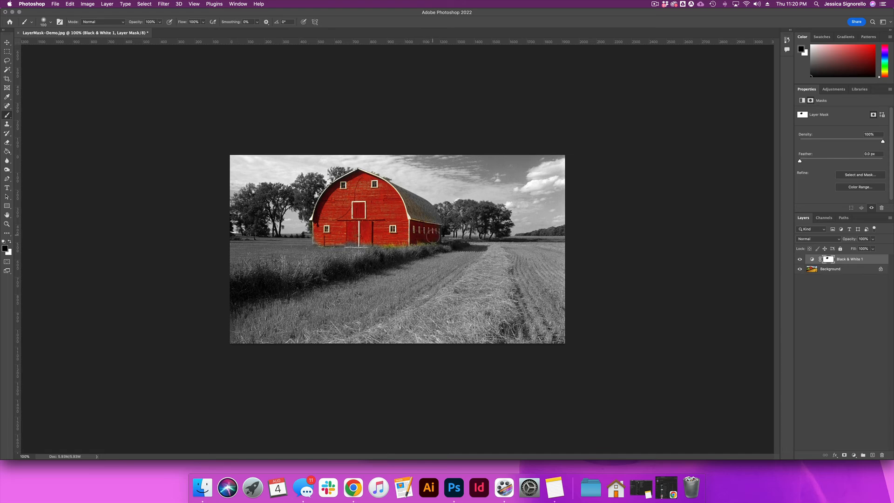
left_click_drag(432, 236, 432, 220)
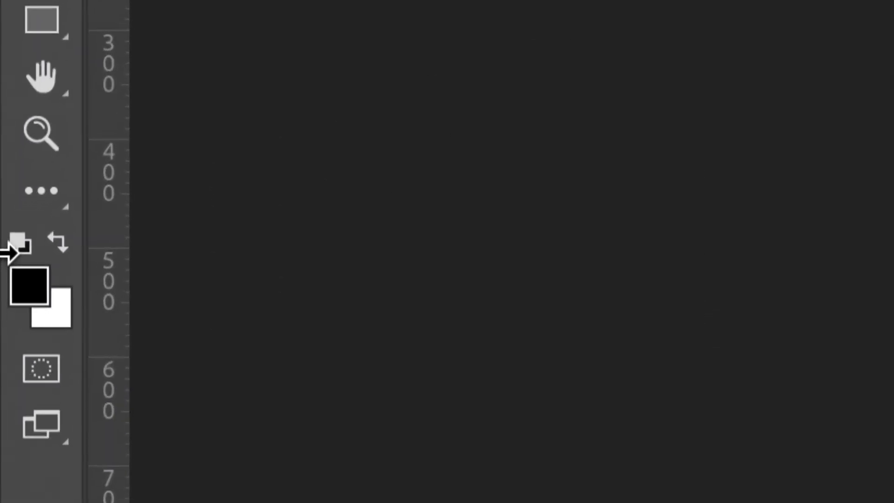
Switch the foreground colour to white and paint the mask along the barn's base and outer edge to return the coloured grass to black and white.
left_click(61, 239)
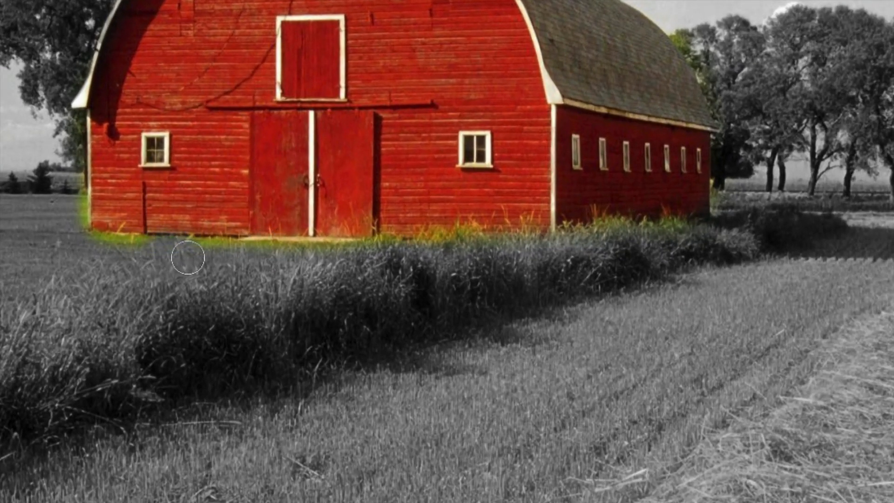
left_click_drag(262, 257, 343, 261)
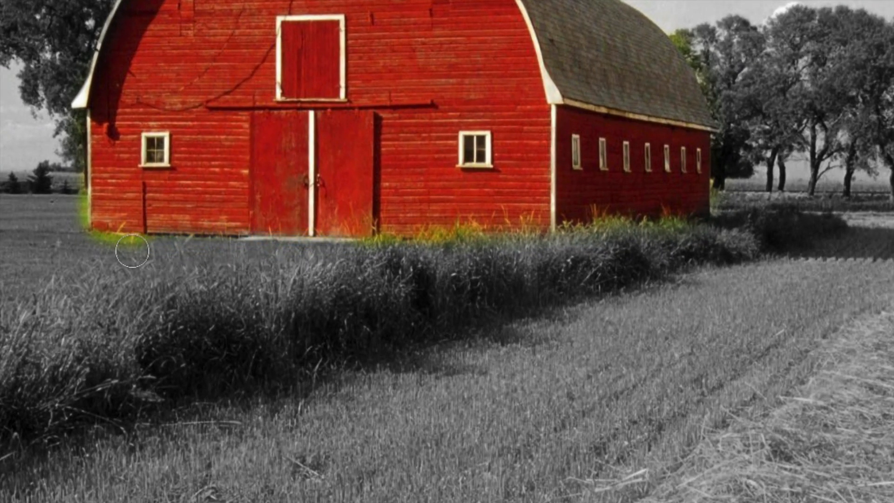
mouse_move(149, 251)
left_mouse_down()
mouse_move(90, 255)
mouse_move(65, 178)
mouse_move(69, 228)
left_mouse_up()
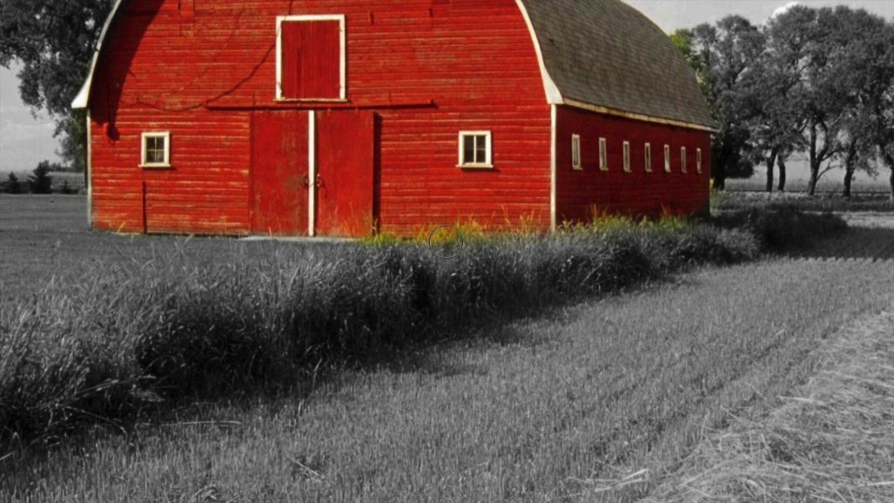
mouse_move(471, 247)
left_mouse_down()
mouse_move(389, 255)
mouse_move(404, 258)
left_mouse_up()
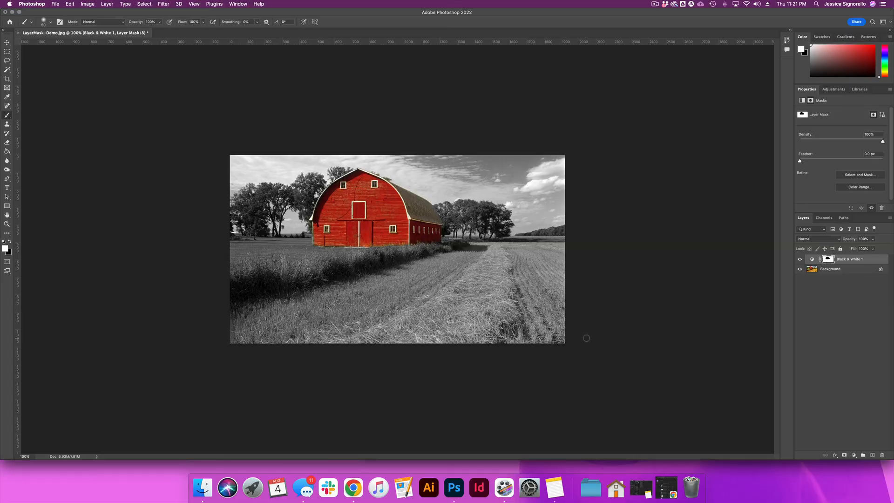